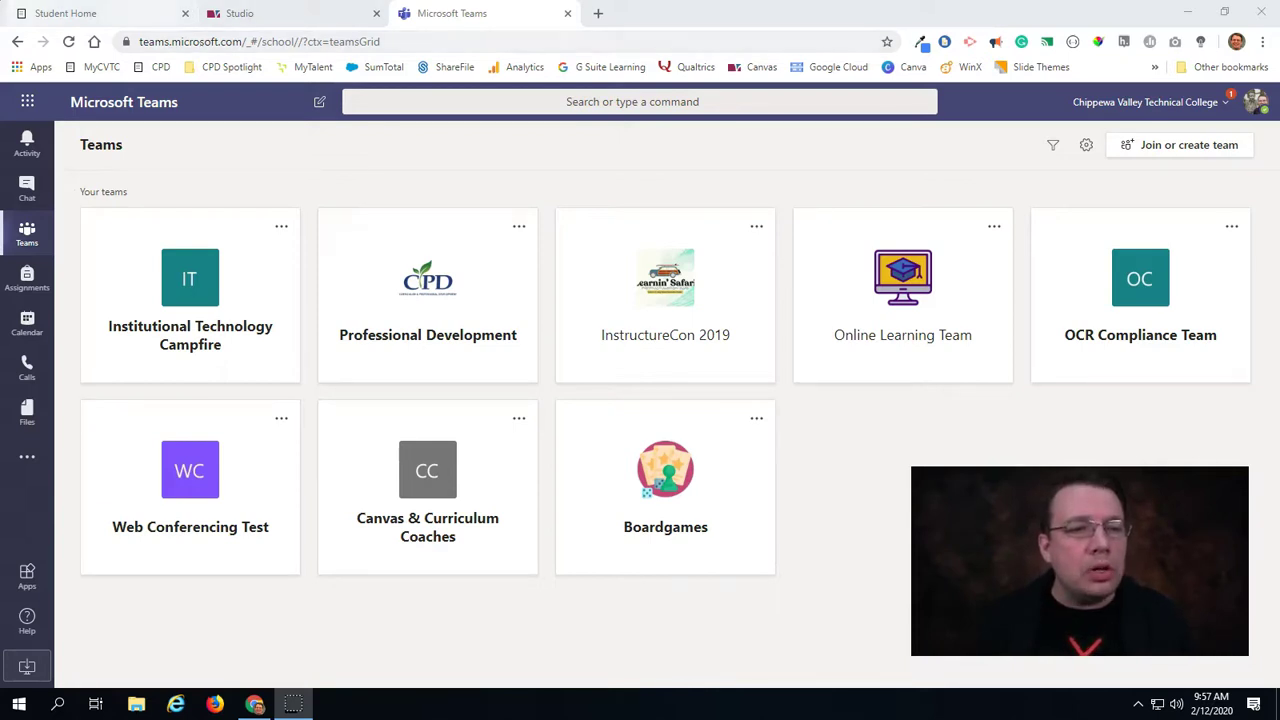
Start creating a new team in Microsoft Teams and choose Other as the team type
left_click(27, 241)
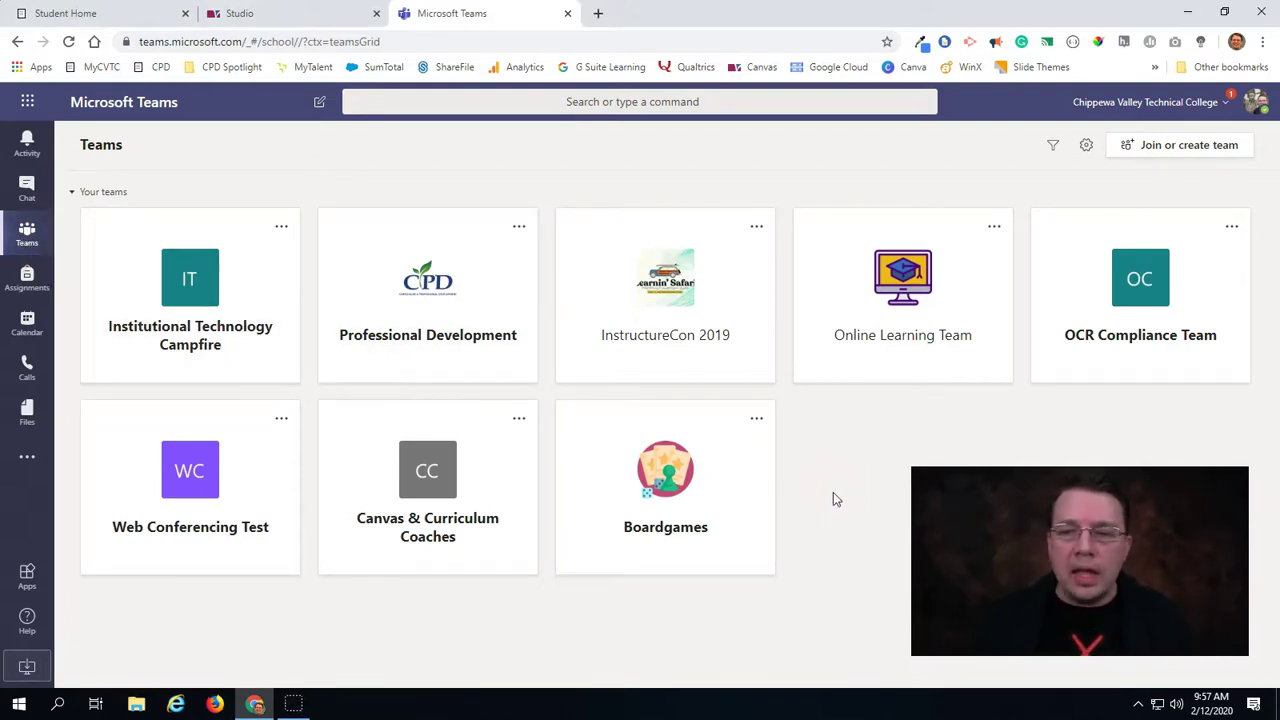
left_click(1180, 146)
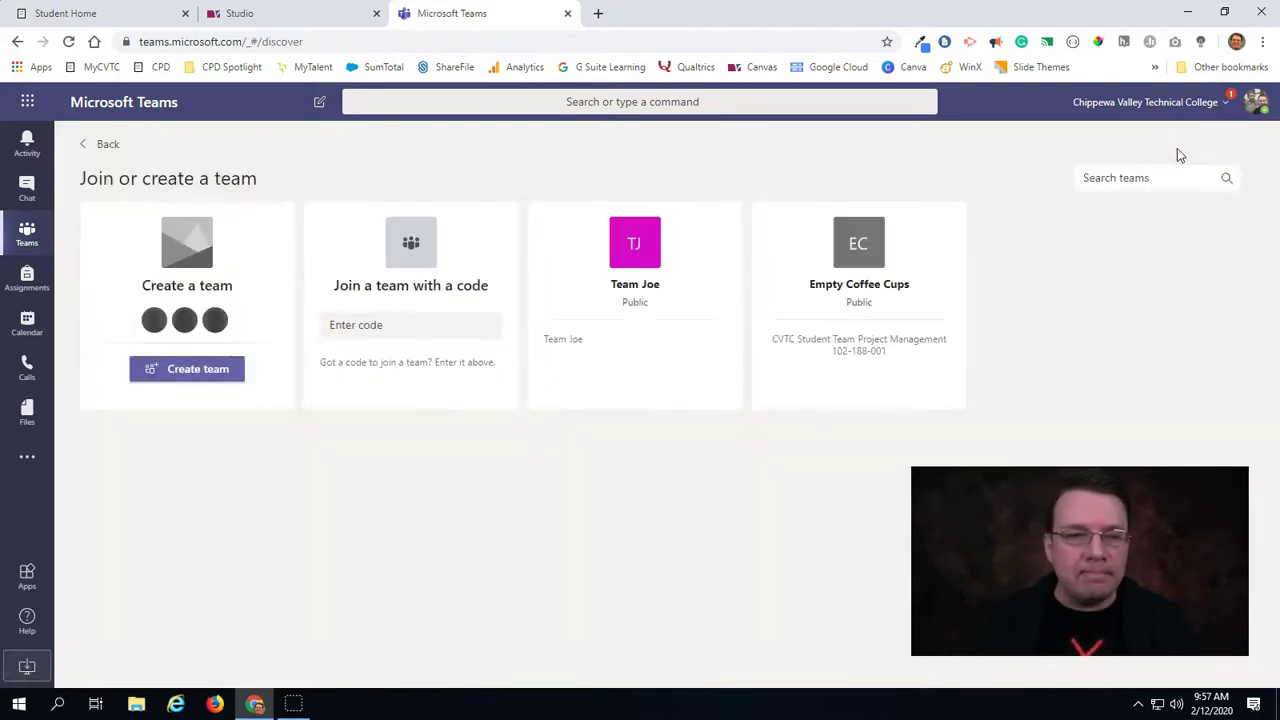
left_click(190, 372)
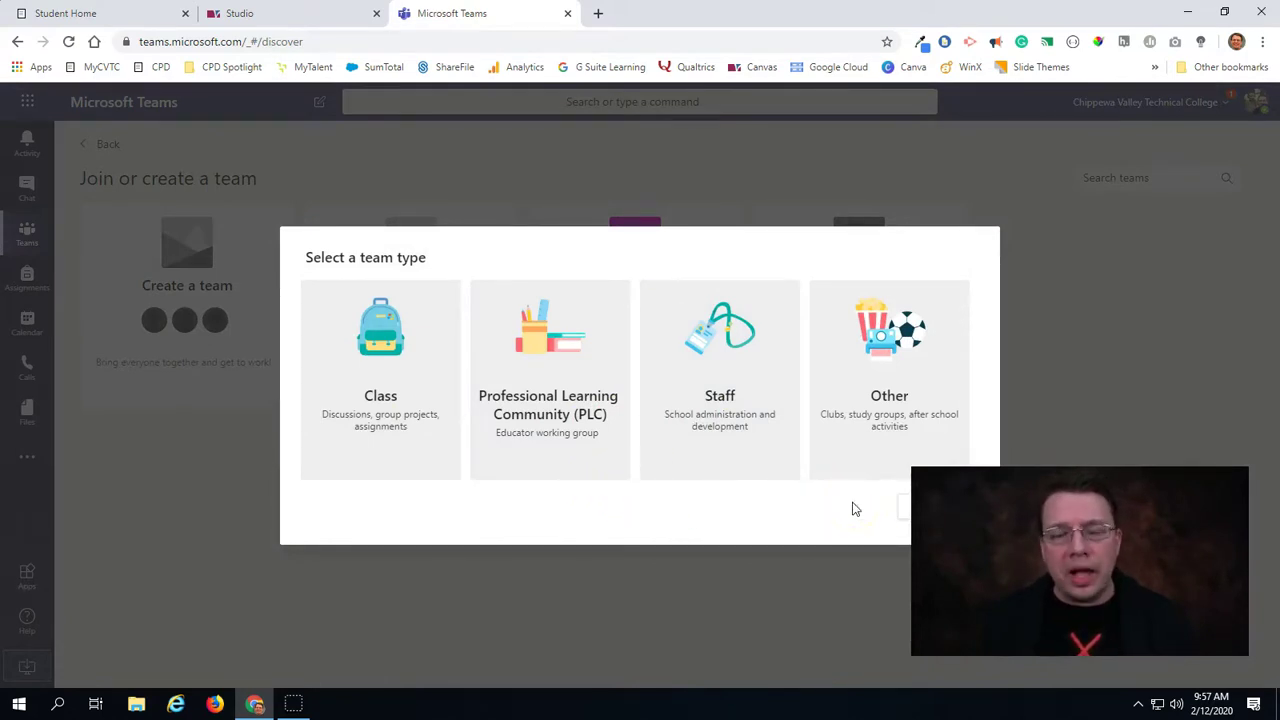
left_click(894, 392)
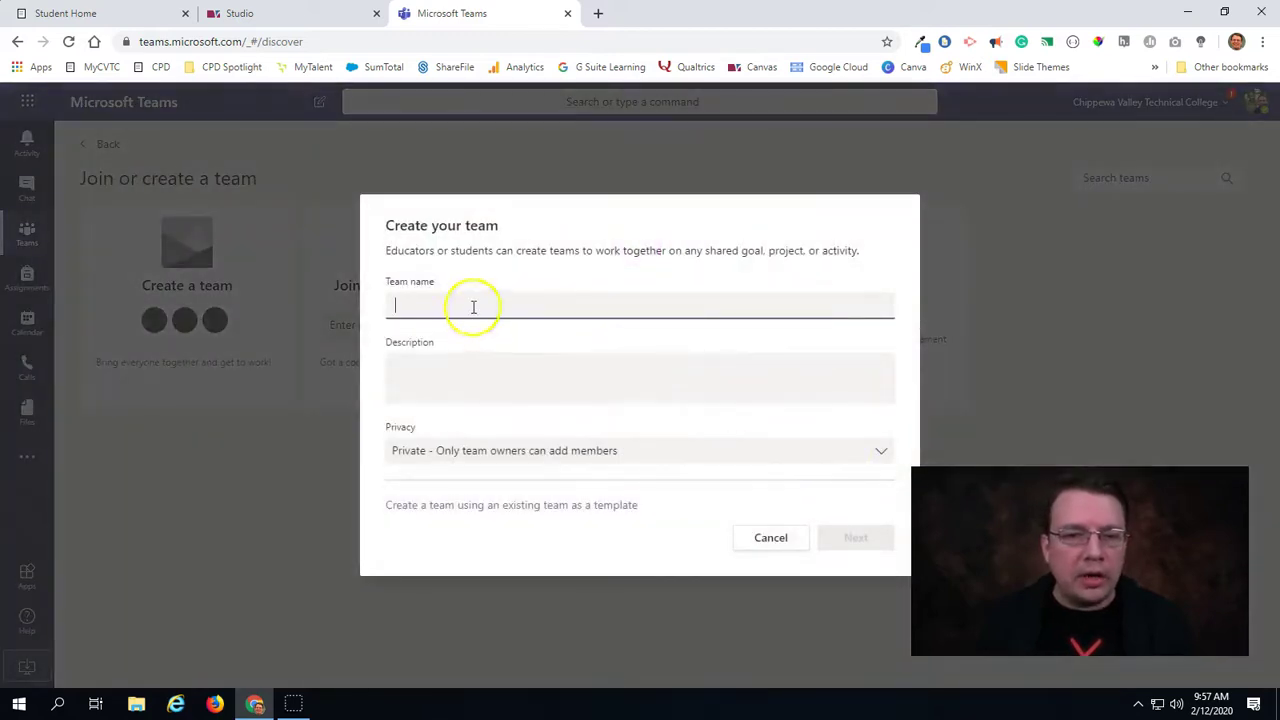
Name the team "Virtual Student Hours", keep it private, and create it without adding any members
left_click(473, 306)
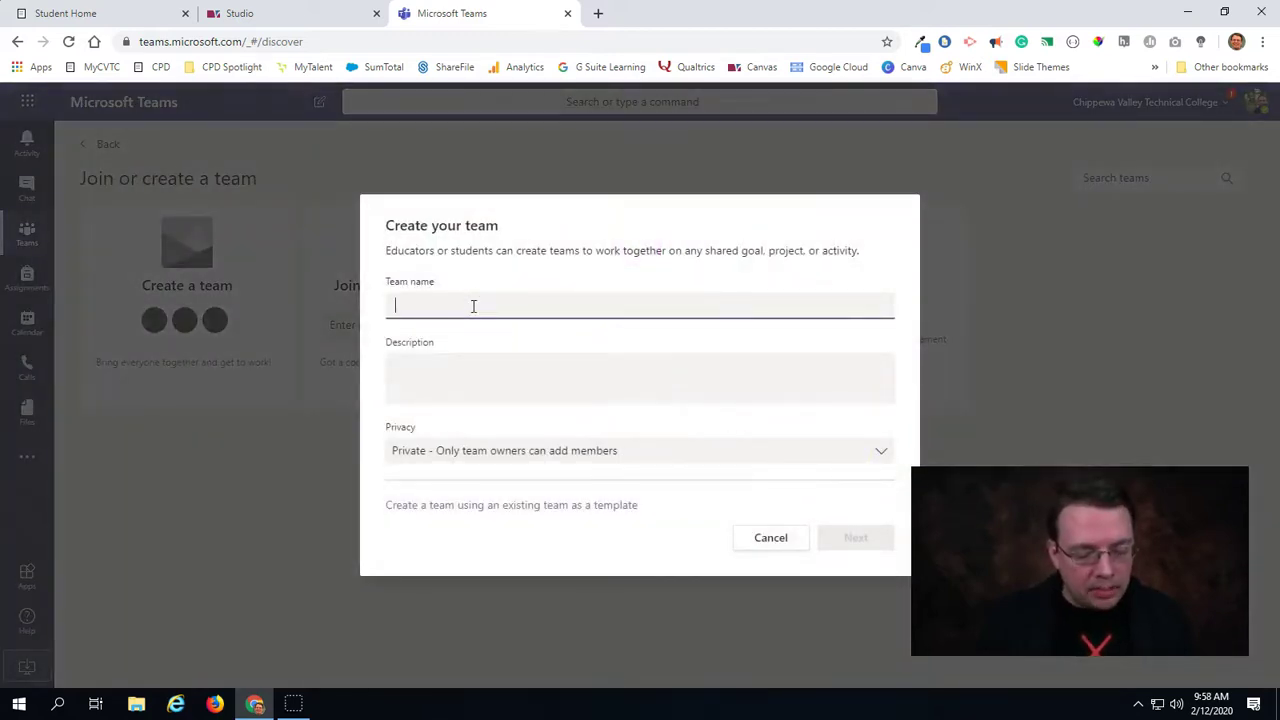
type("Virtual Student Hours")
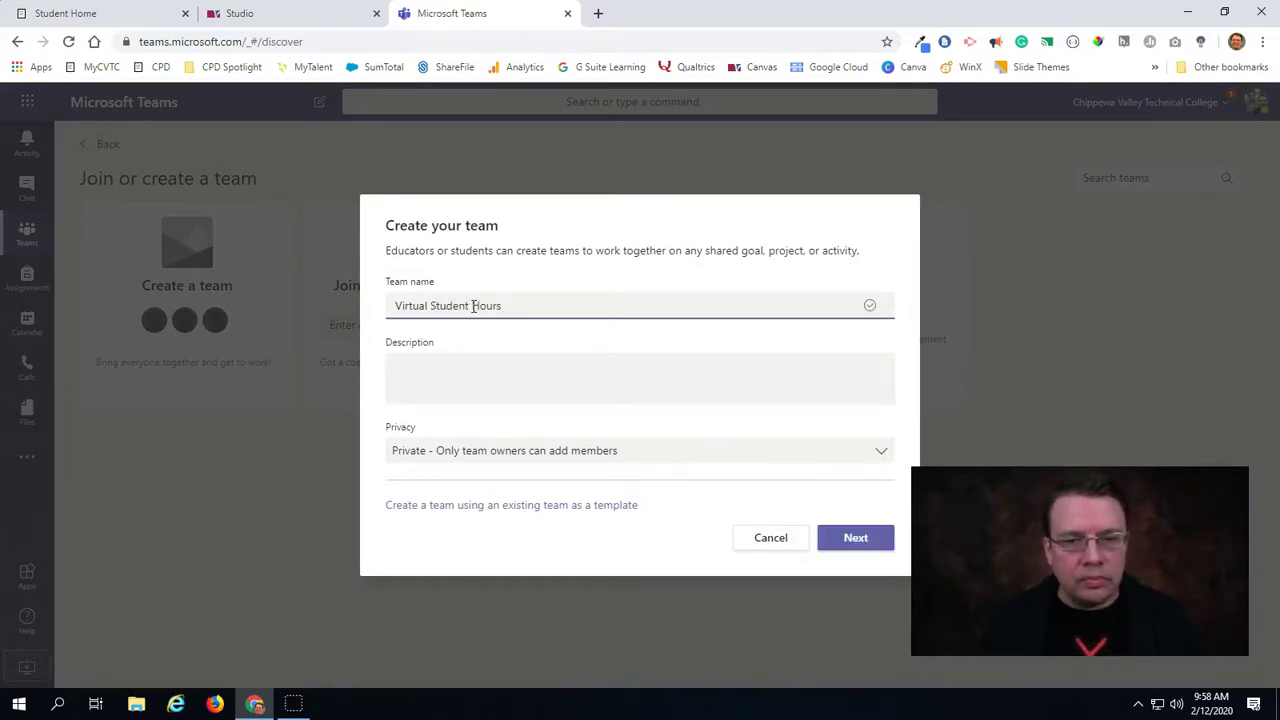
left_click(855, 538)
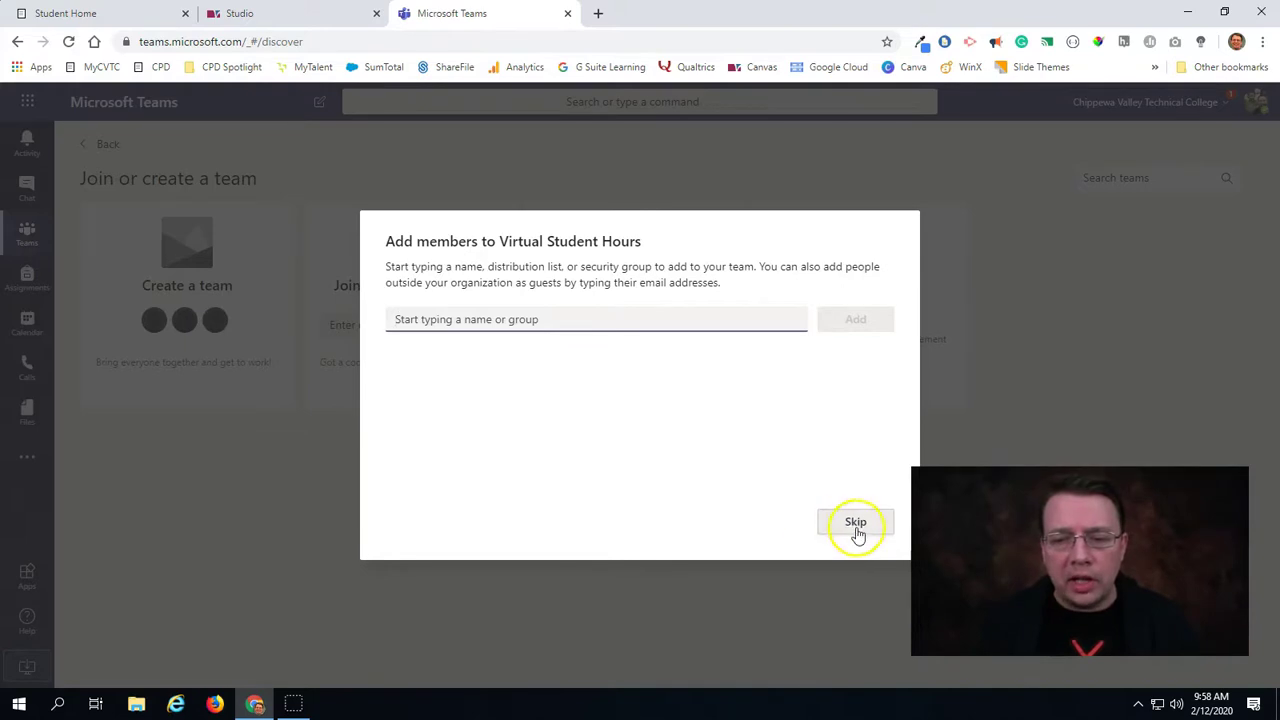
left_click(852, 528)
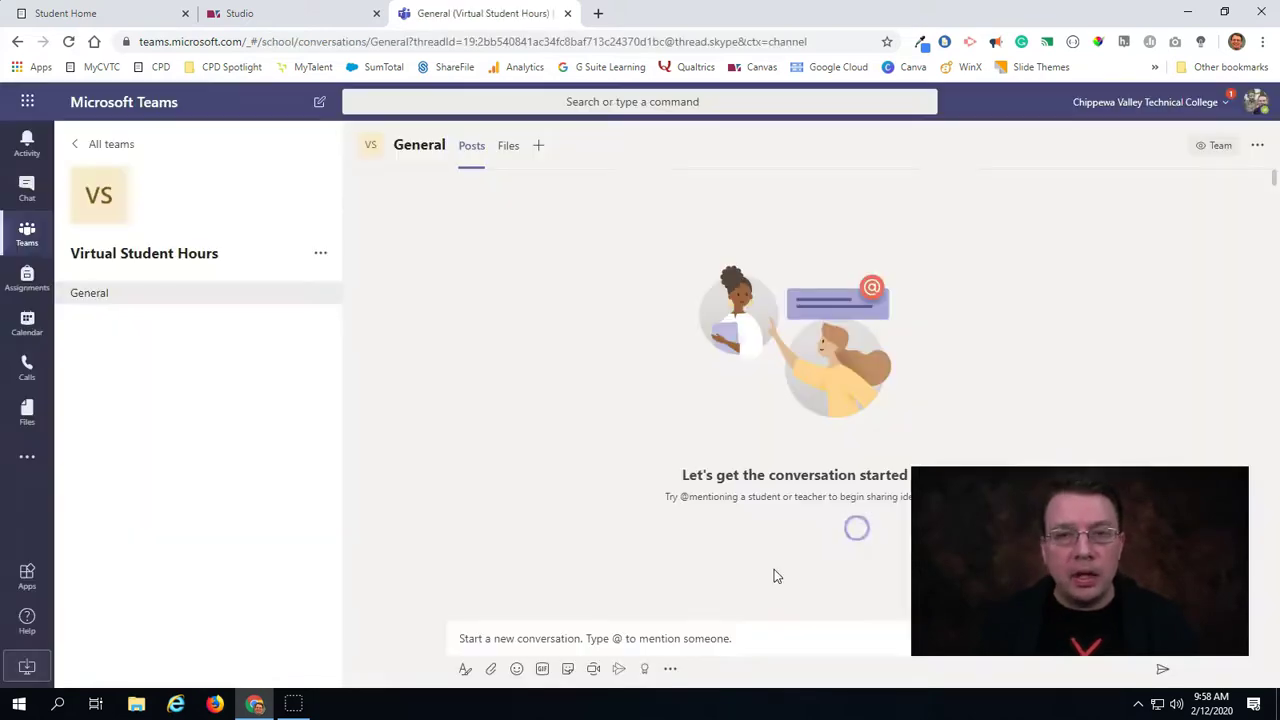
Start an immediate video meeting in the team's General channel and copy its join info
left_click(595, 670)
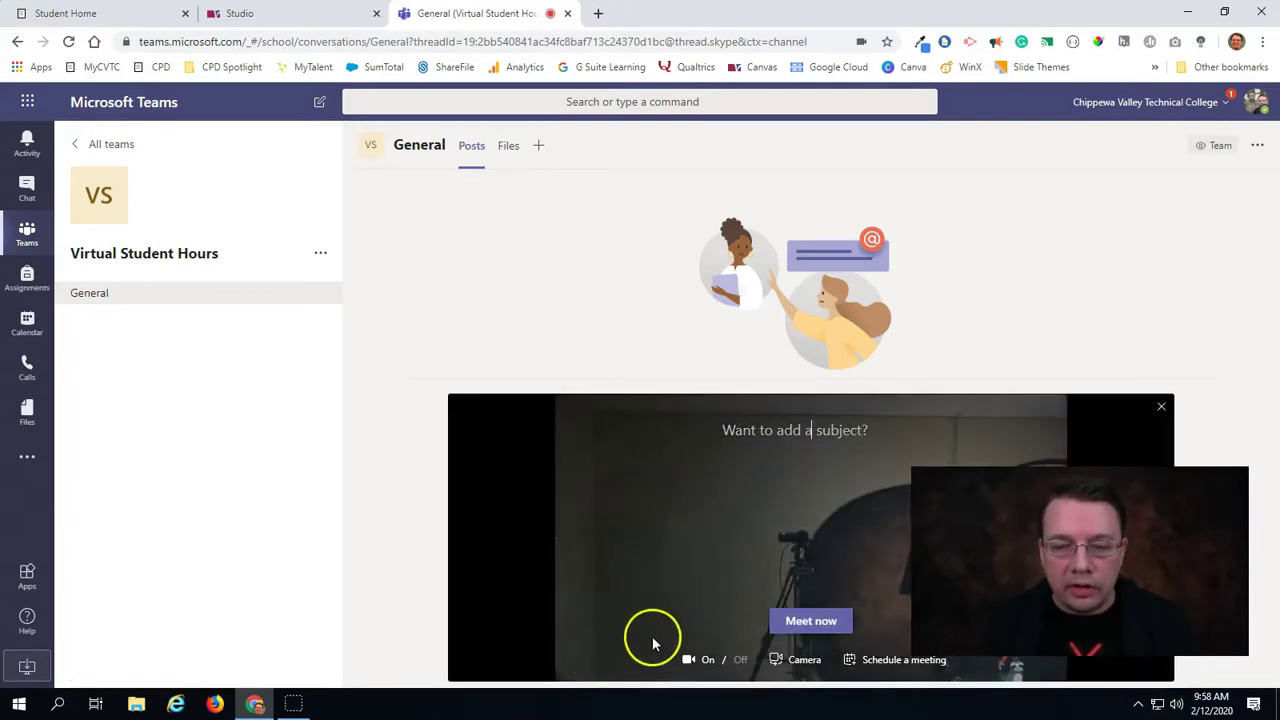
left_click(815, 622)
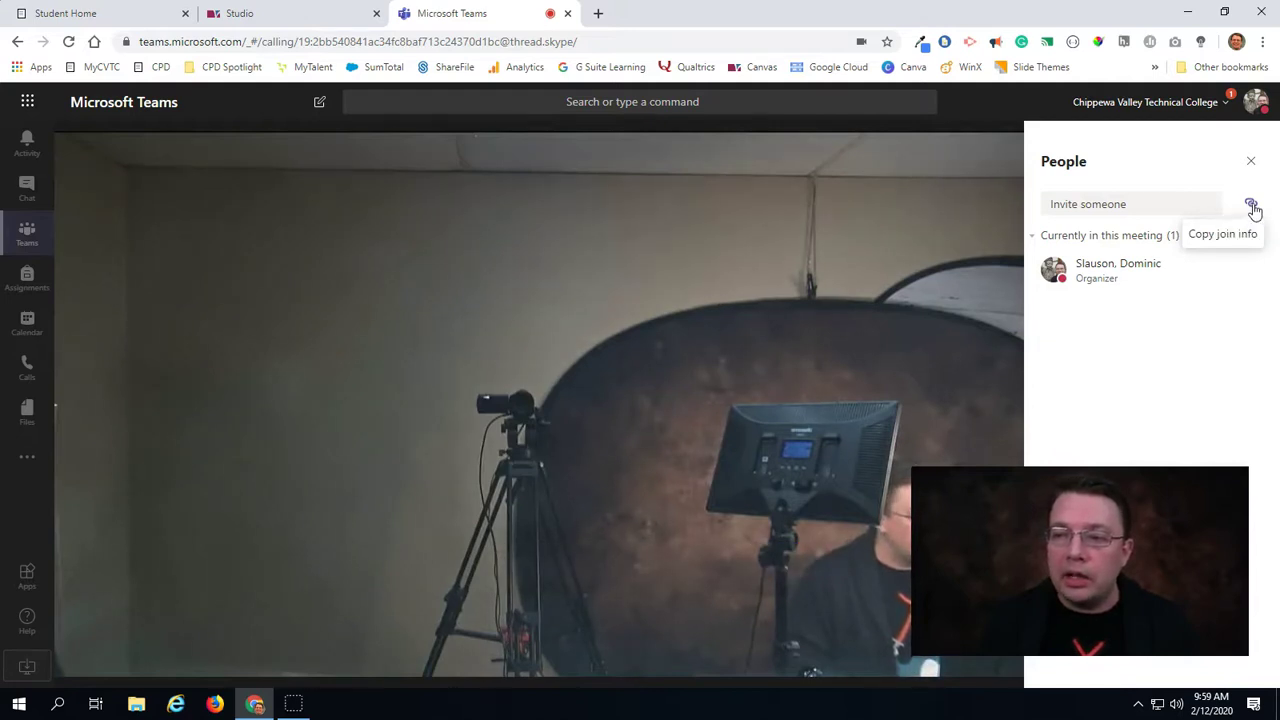
left_click(1252, 205)
left_click(602, 249)
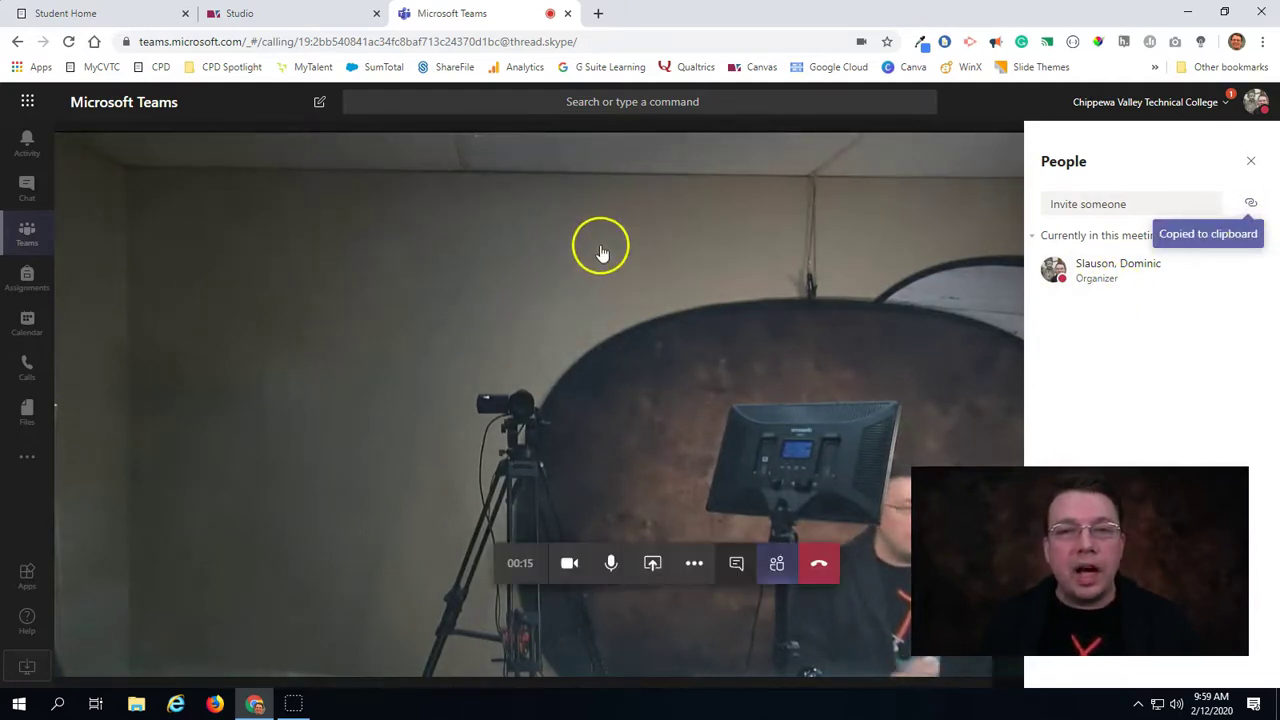
left_click(481, 250)
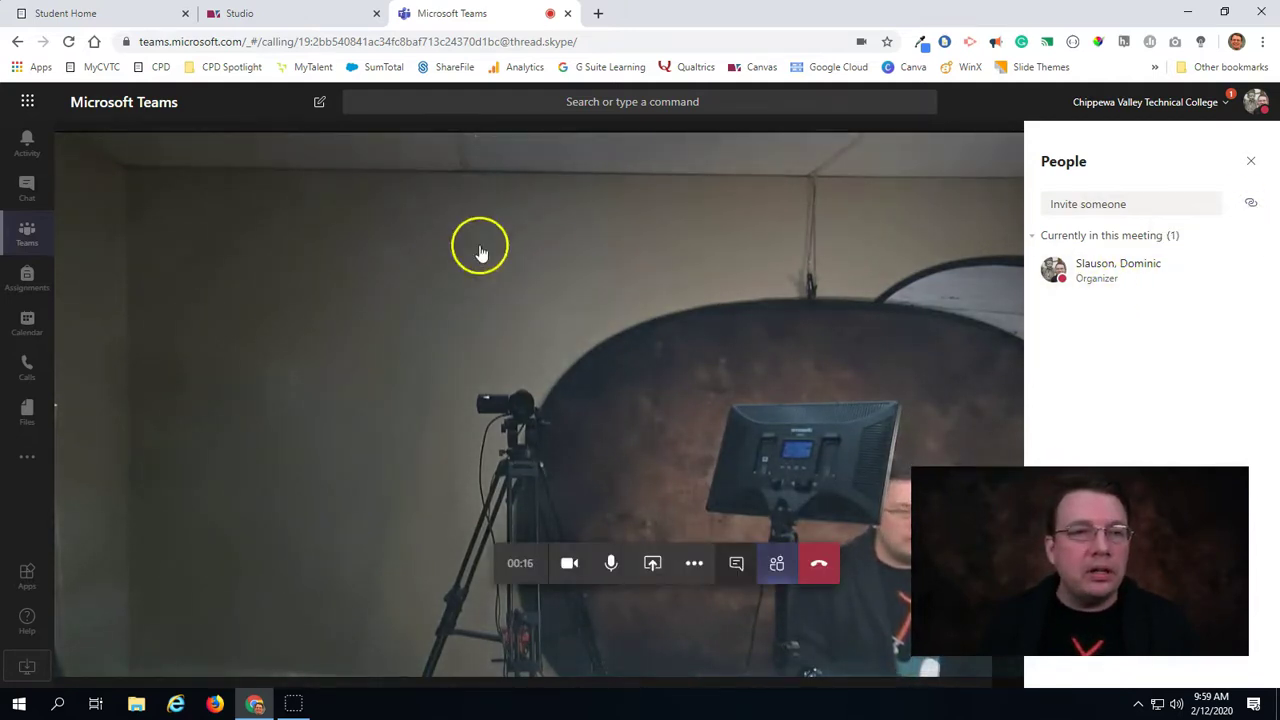
Switch to Canvas and open the G Suite training course's home page for editing
left_click(285, 11)
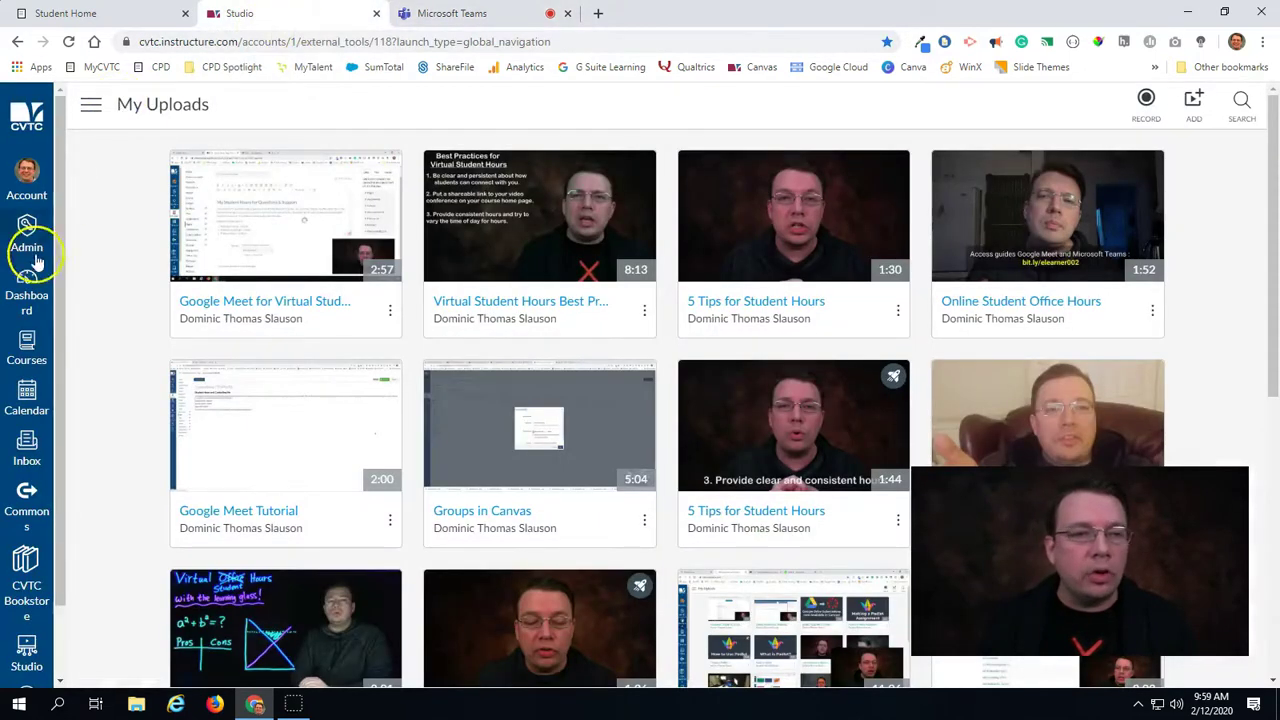
left_click(30, 285)
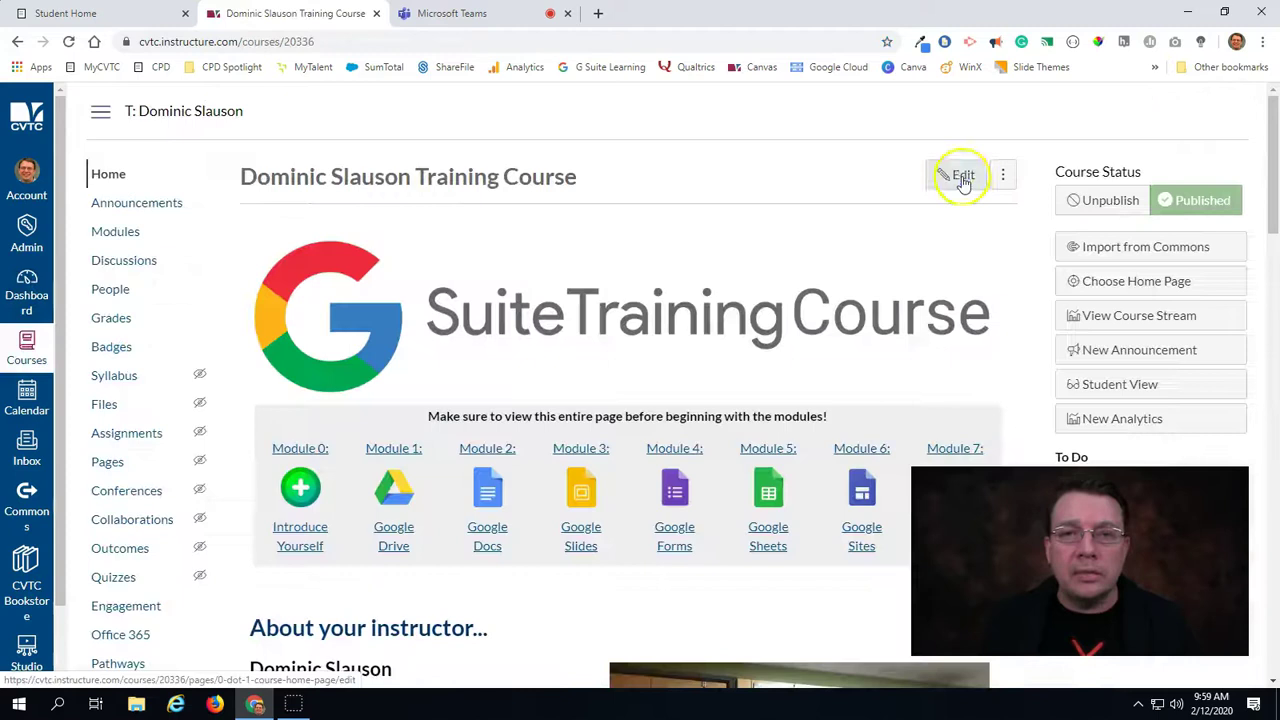
left_click(962, 177)
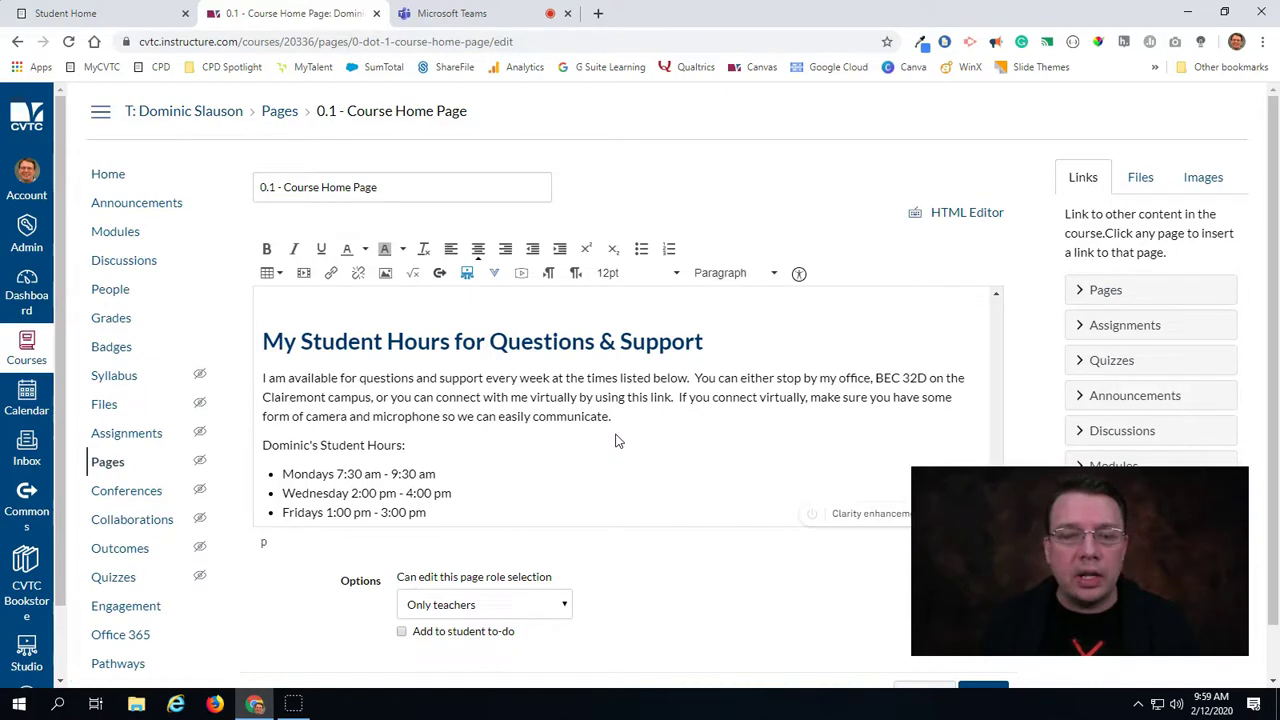
Paste the copied meeting join info on a new line below the "My Student Hours for Questions & Support" introductory paragraph
left_click(628, 418)
key("Return")
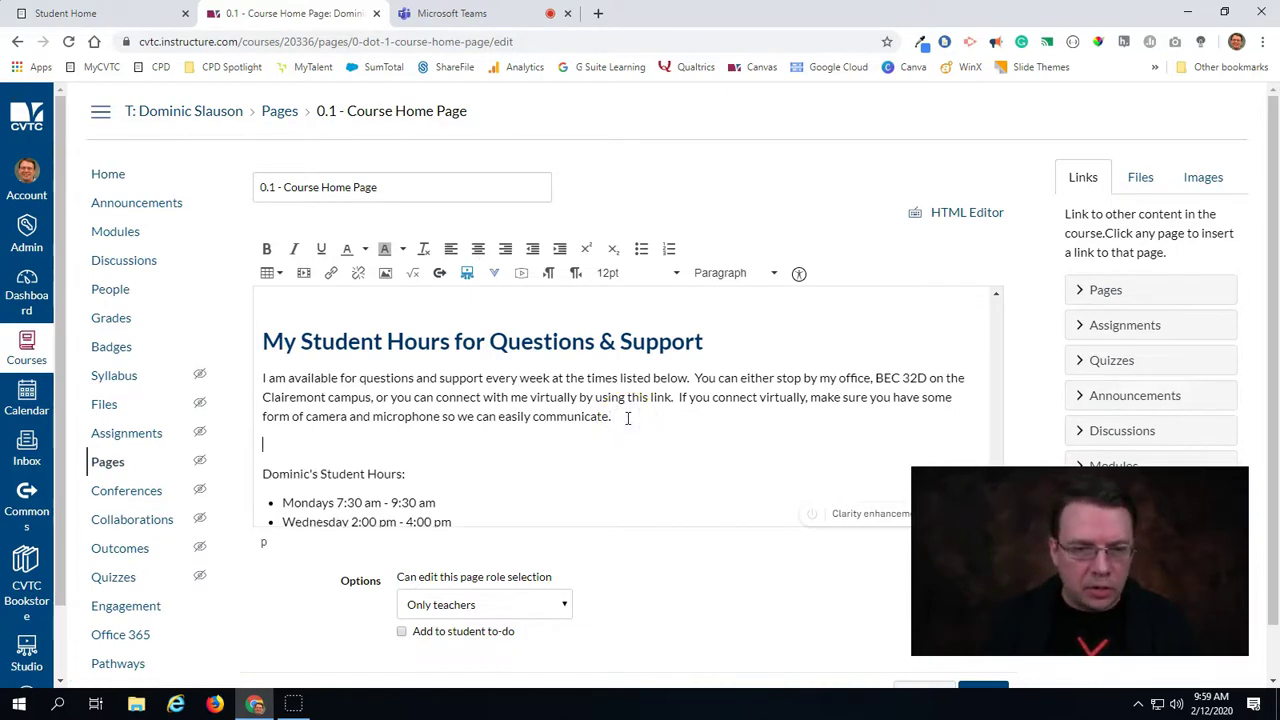
right_click(282, 445)
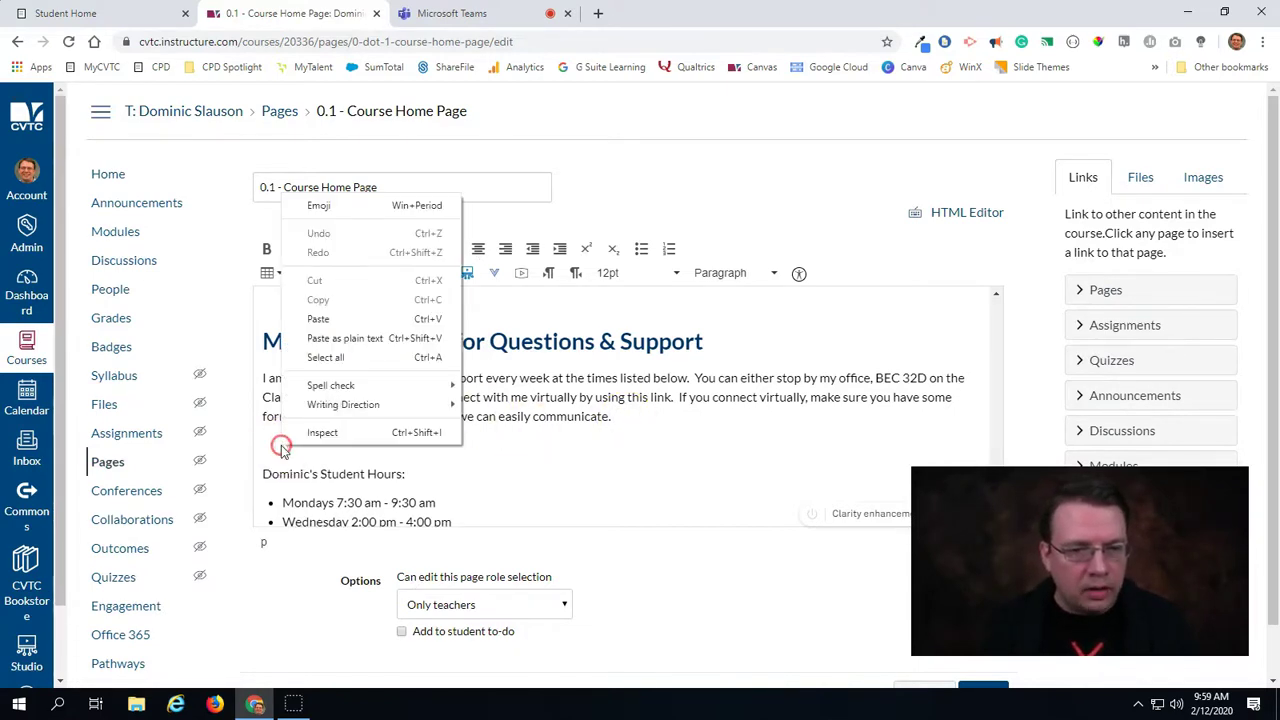
left_click(322, 318)
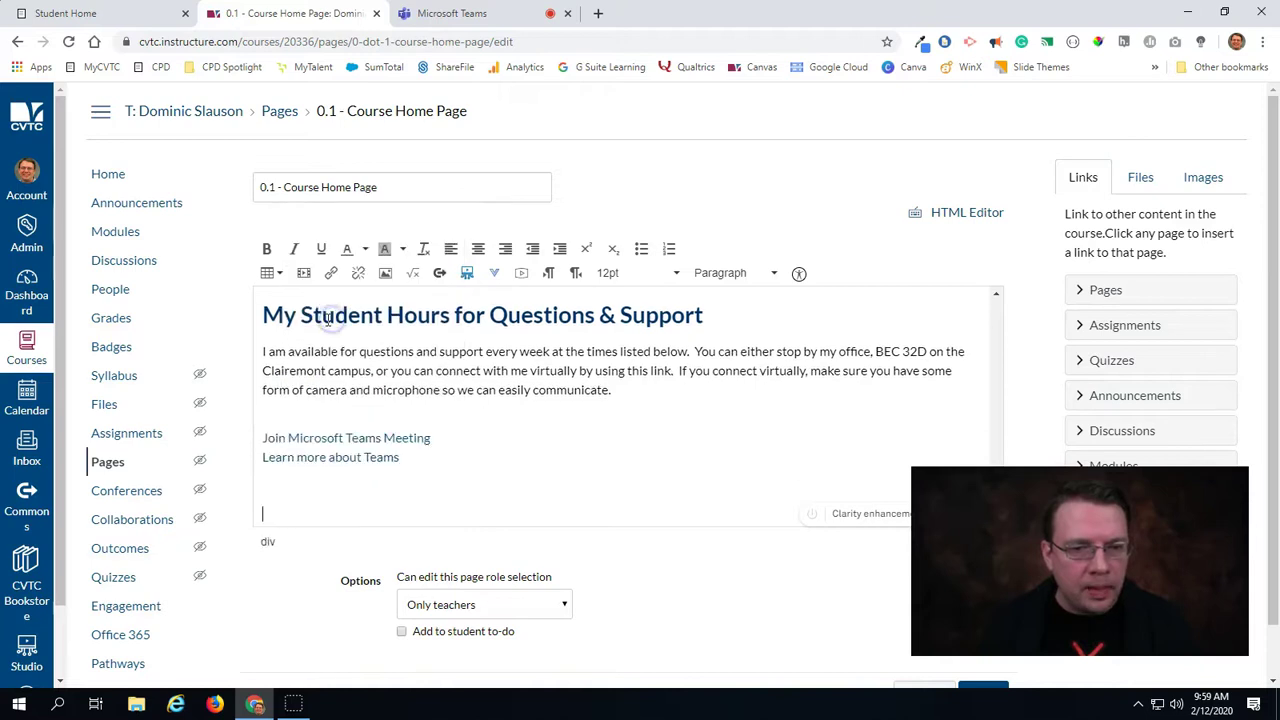
Check the pasted "Join Microsoft Teams Meeting" link and save the course home page
left_click(312, 440)
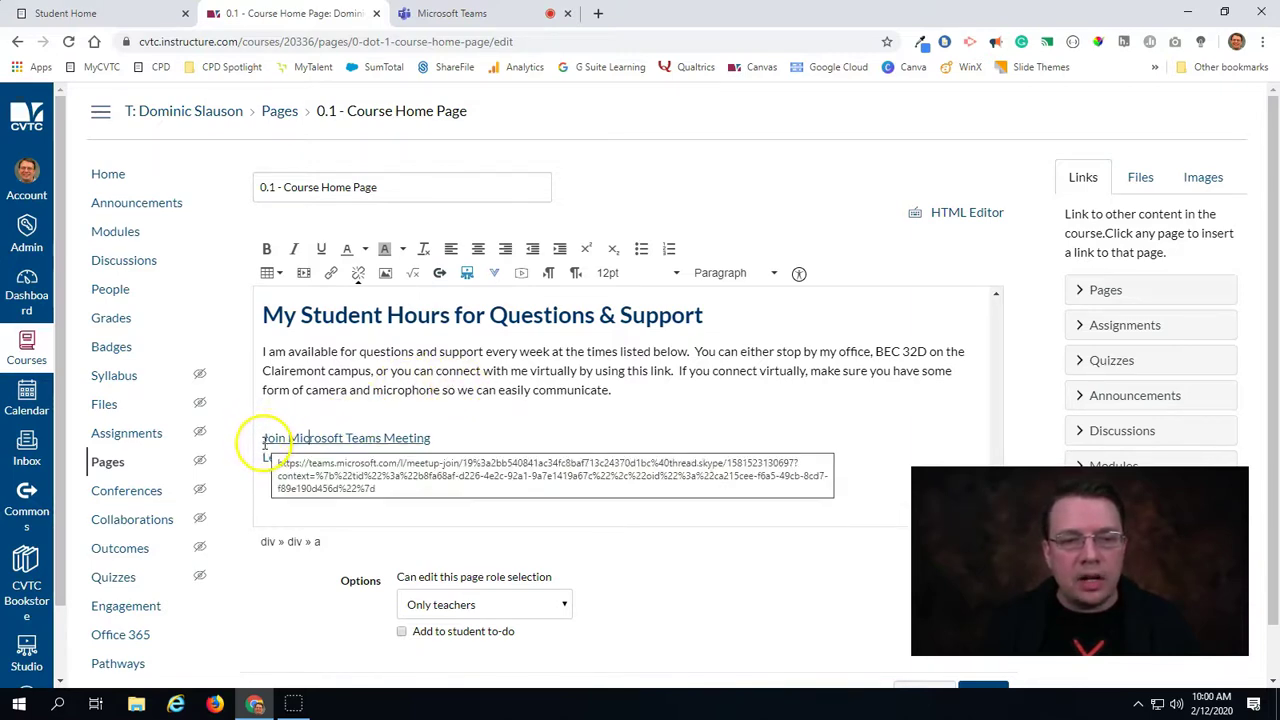
scroll(443, 420, "down", 2)
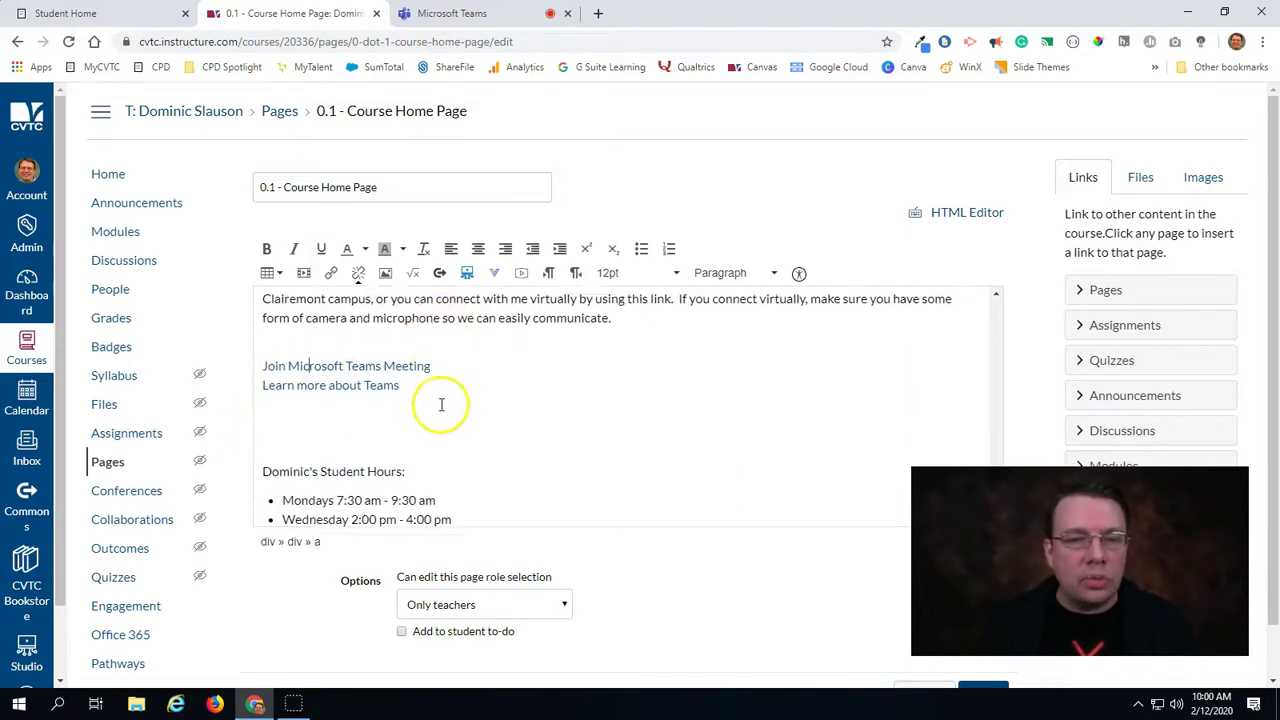
scroll(443, 403, "up", 2)
scroll(453, 405, "down", 2)
scroll(960, 640, "down", 1)
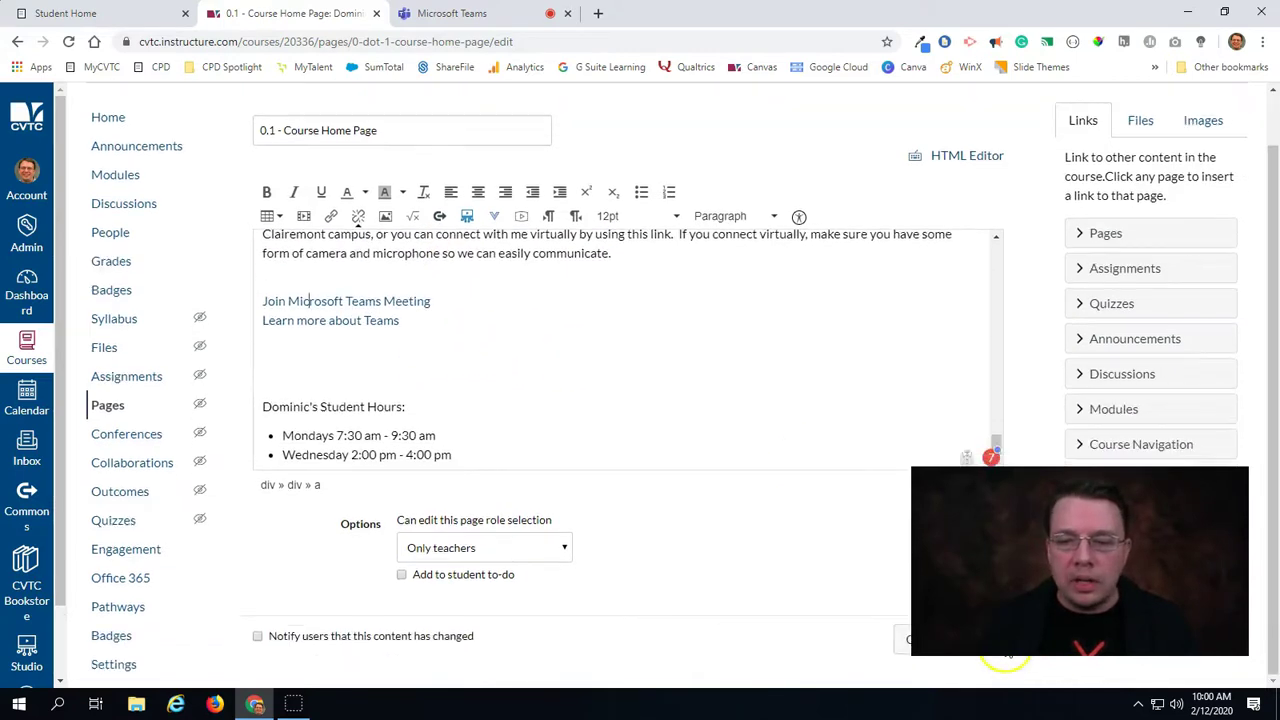
left_click(985, 668)
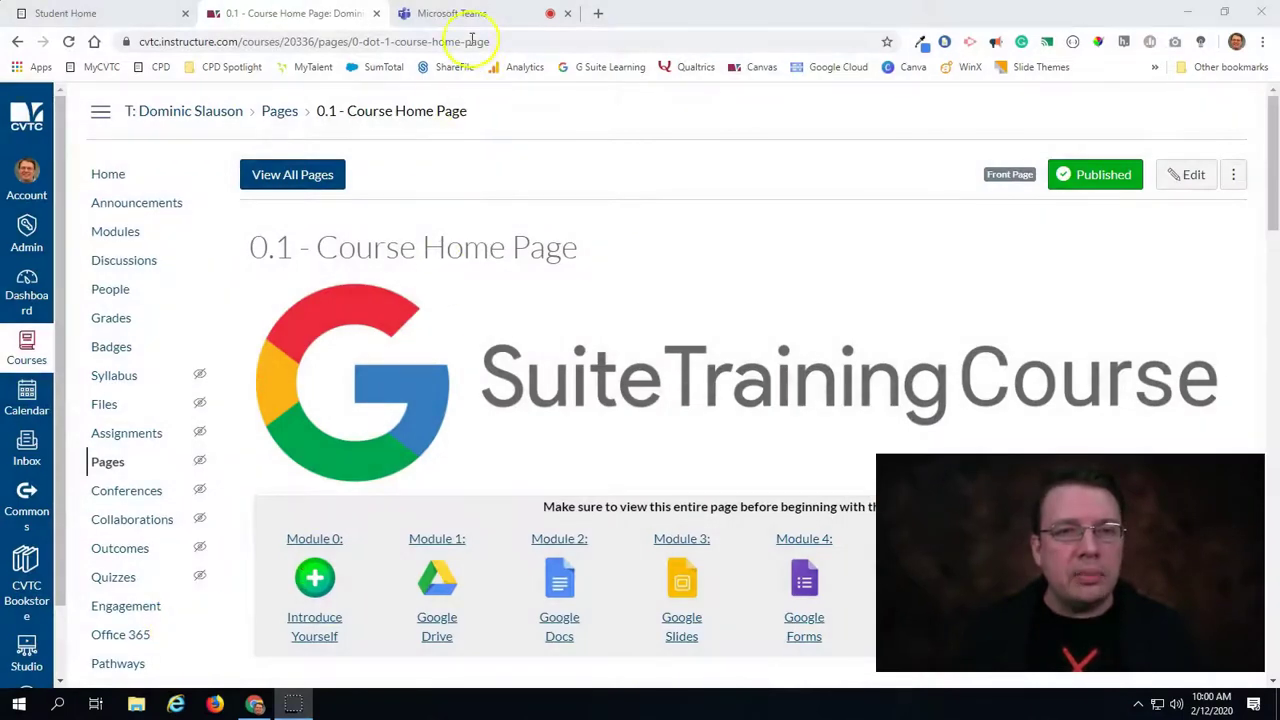
Switch back to the running Microsoft Teams meeting and review the additional meeting actions available
left_click(466, 14)
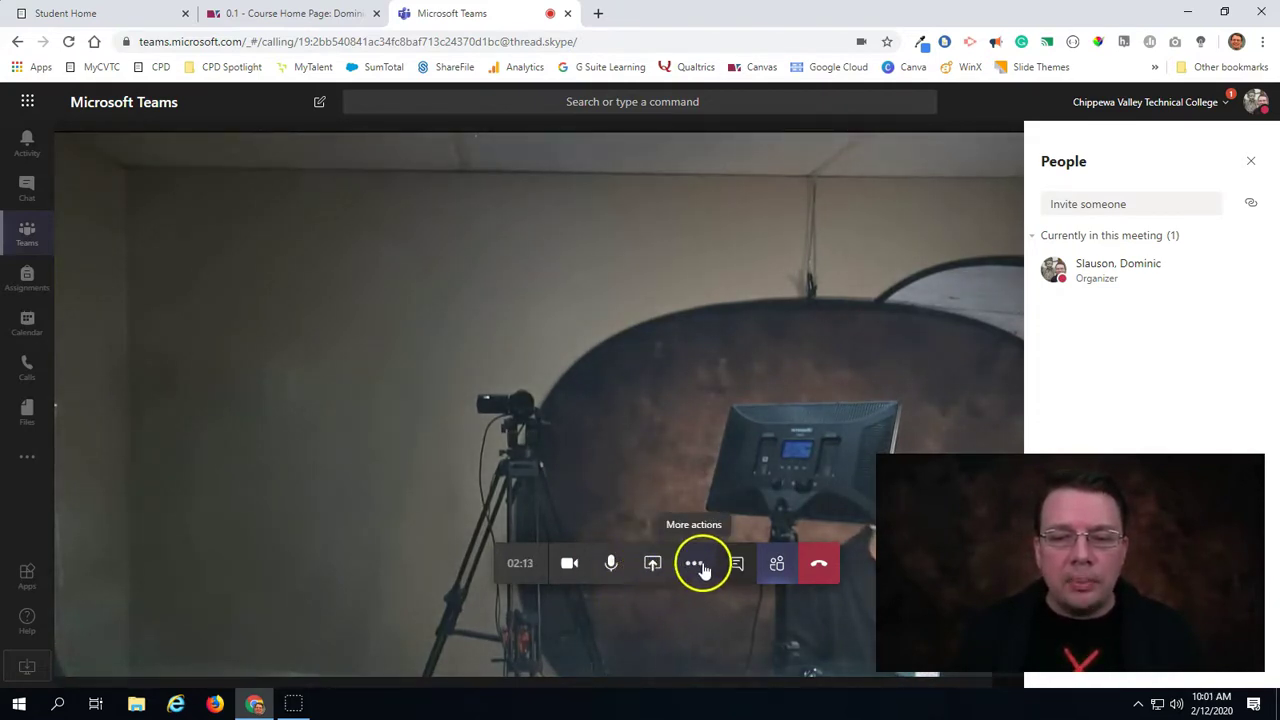
left_click(697, 566)
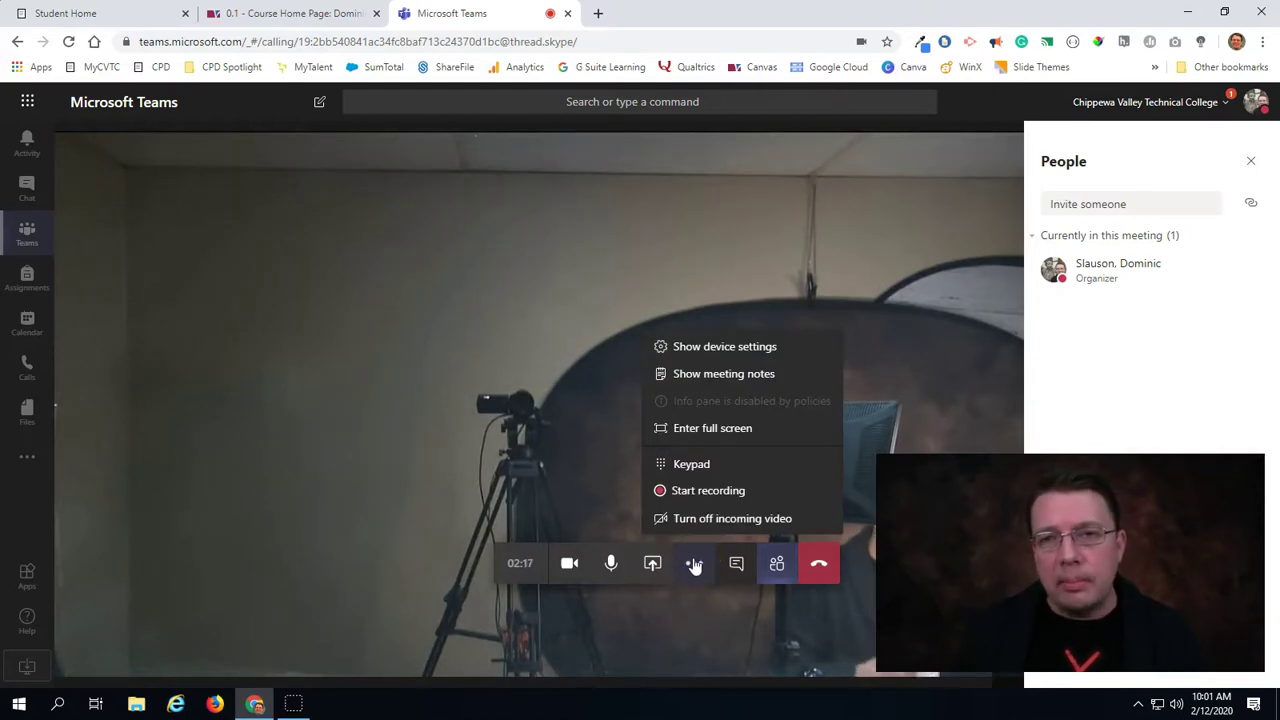
left_click(697, 566)
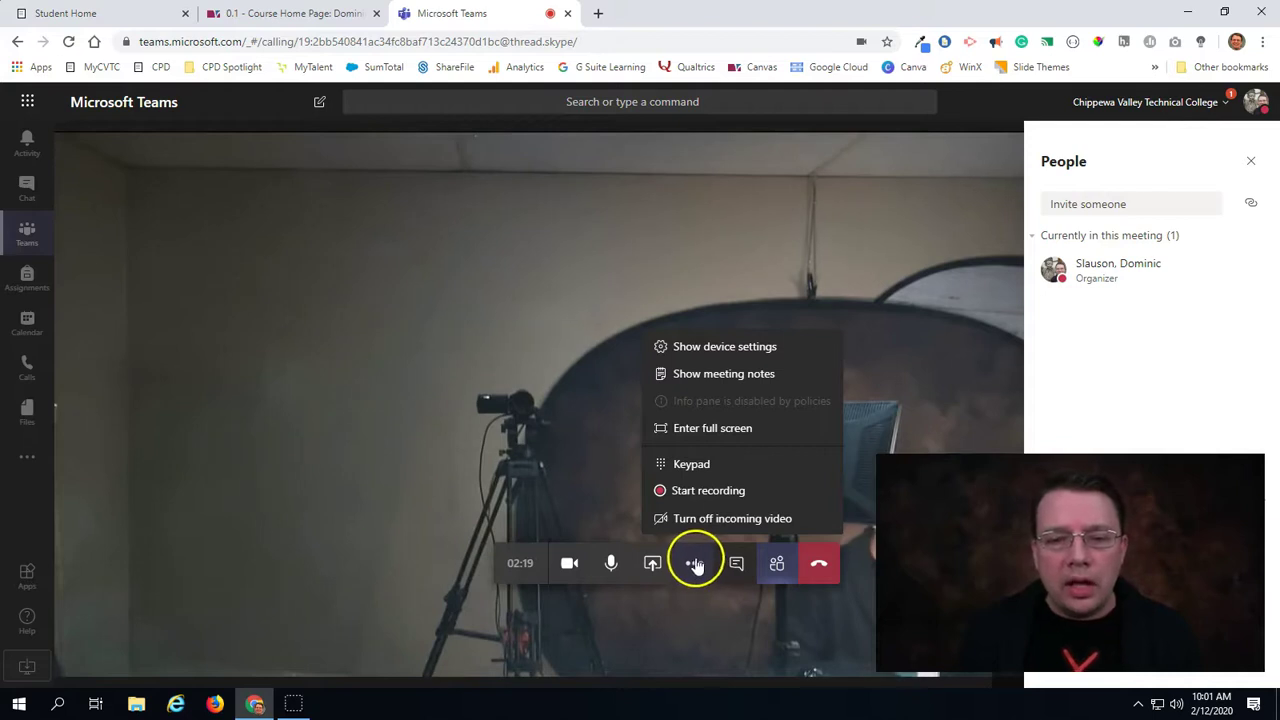
left_click(697, 570)
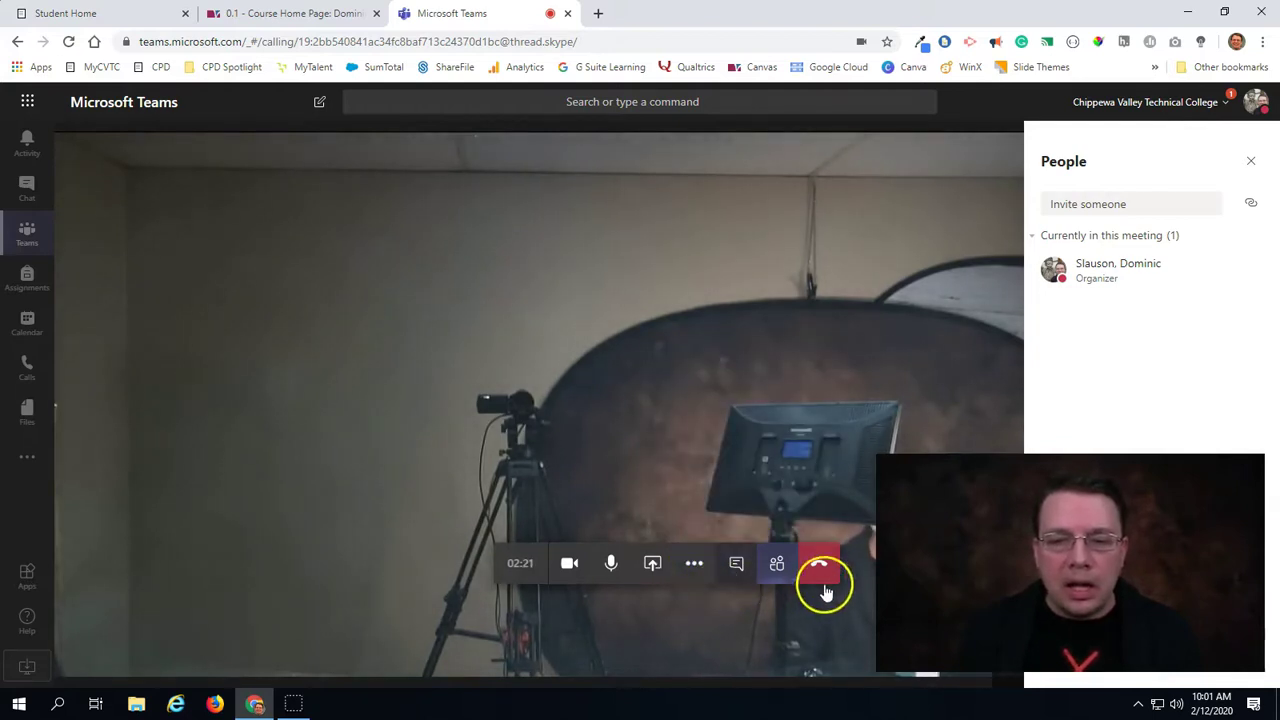